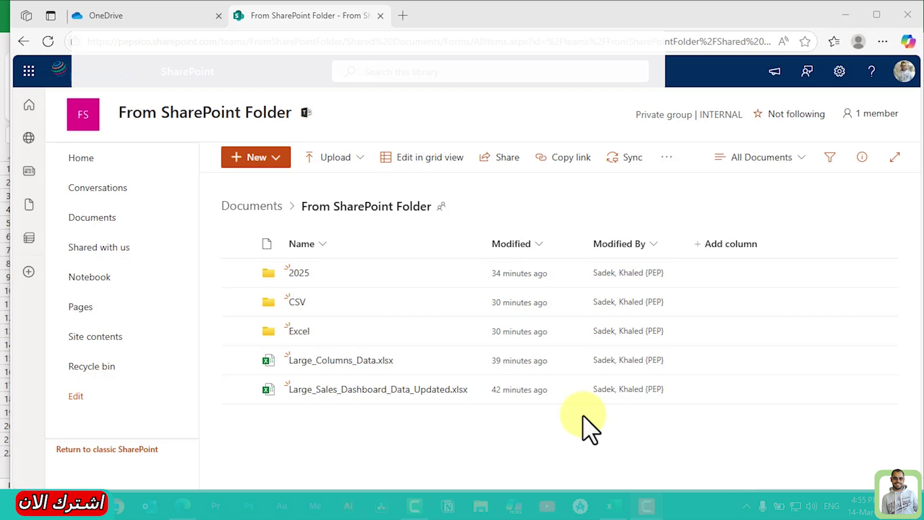
- Bring the blank Book1 Excel workbook in front of the SharePoint library
left_click(609, 506)
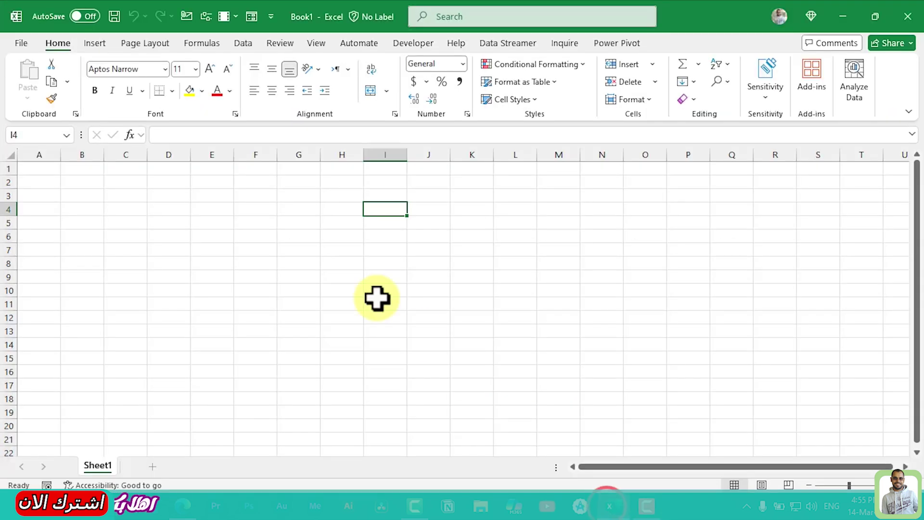
left_click(308, 197)
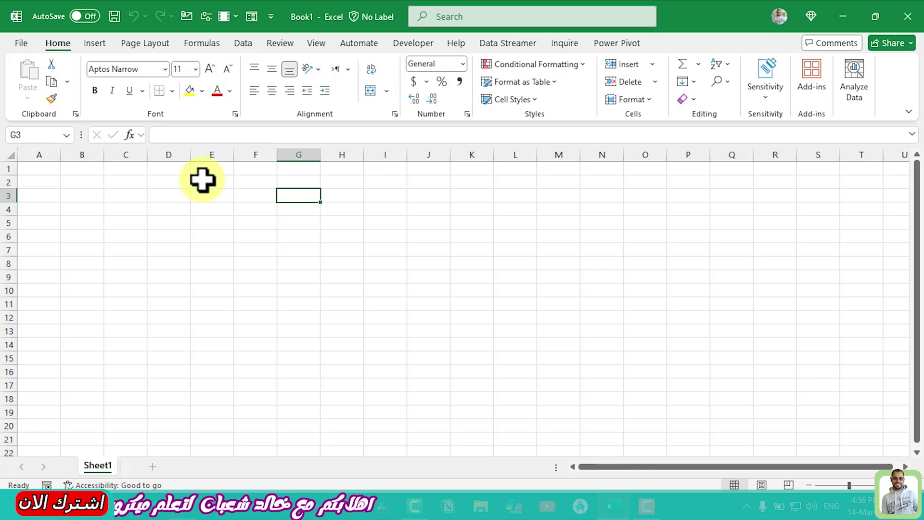
key("alt+Tab")
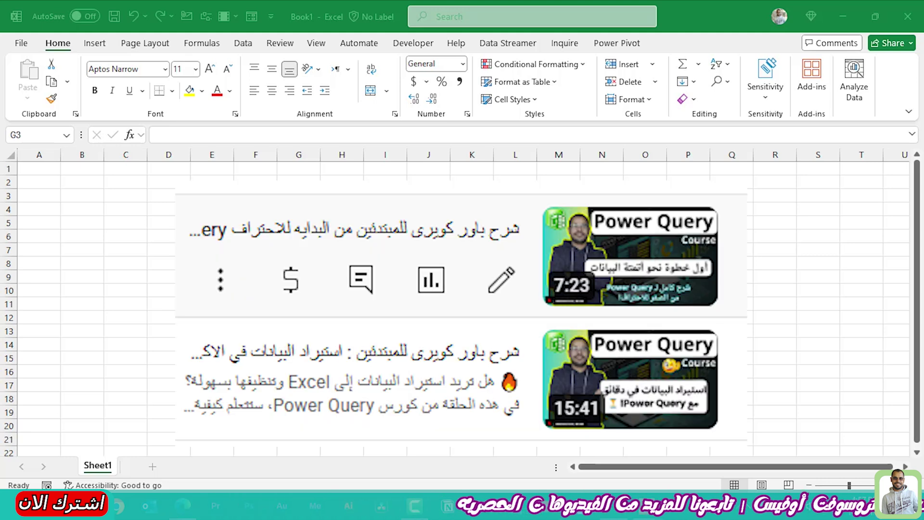
- Select a cell on the empty Book1 sheet
left_click(384, 210)
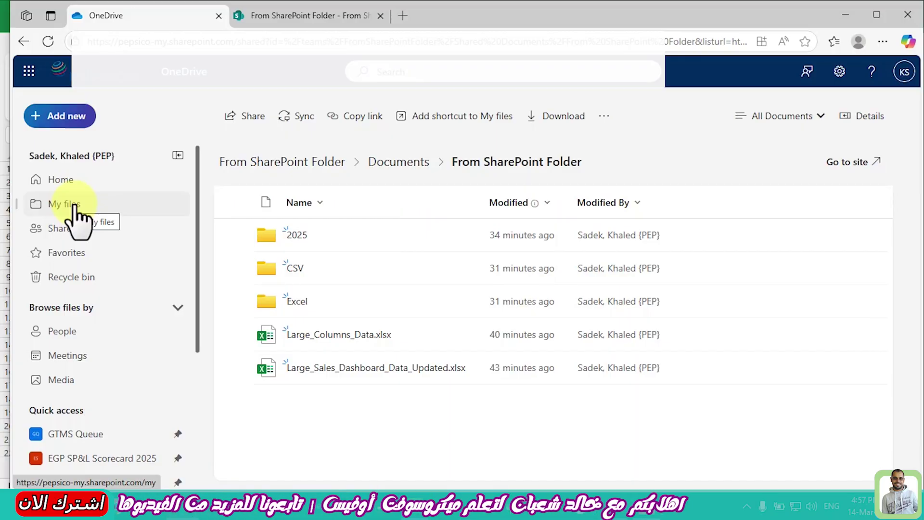
- Open My files in OneDrive and scroll through its folders
left_click(72, 204)
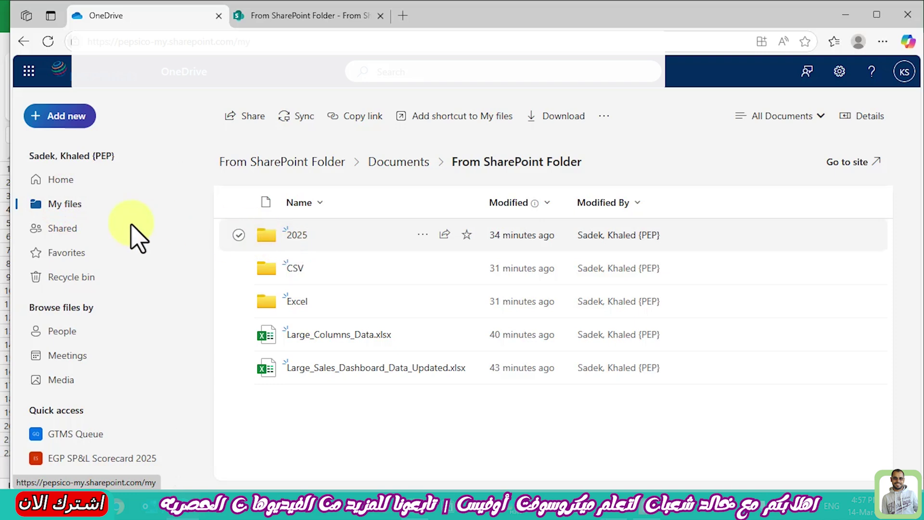
left_click(77, 208)
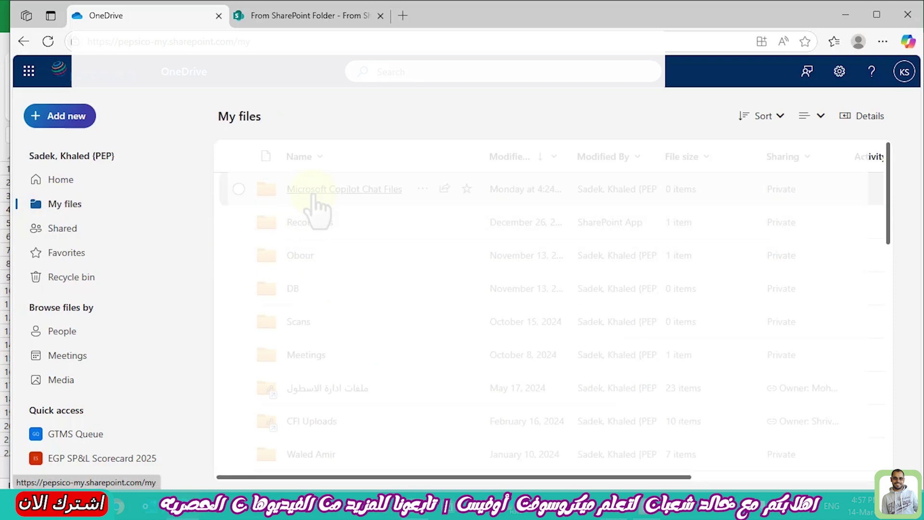
scroll(319, 350, "down", 4)
scroll(319, 350, "down", 4)
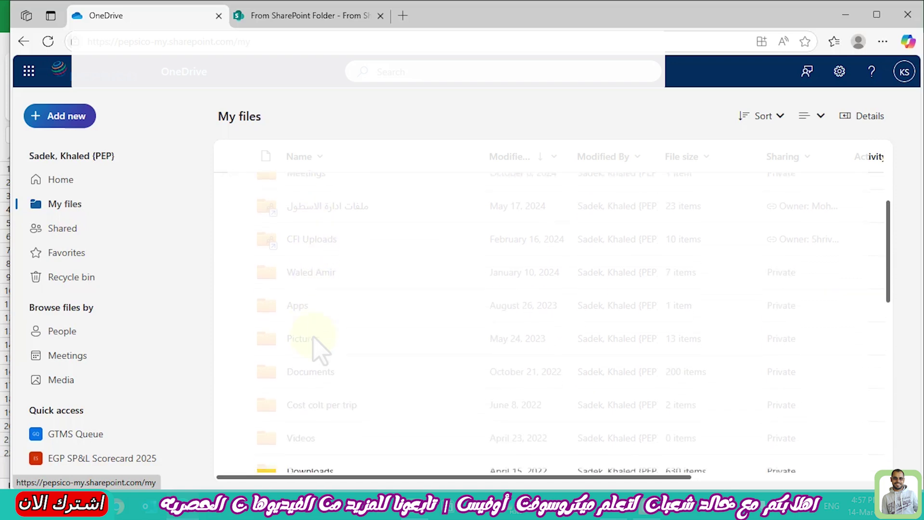
scroll(319, 350, "down", 3)
scroll(313, 337, "down", 5)
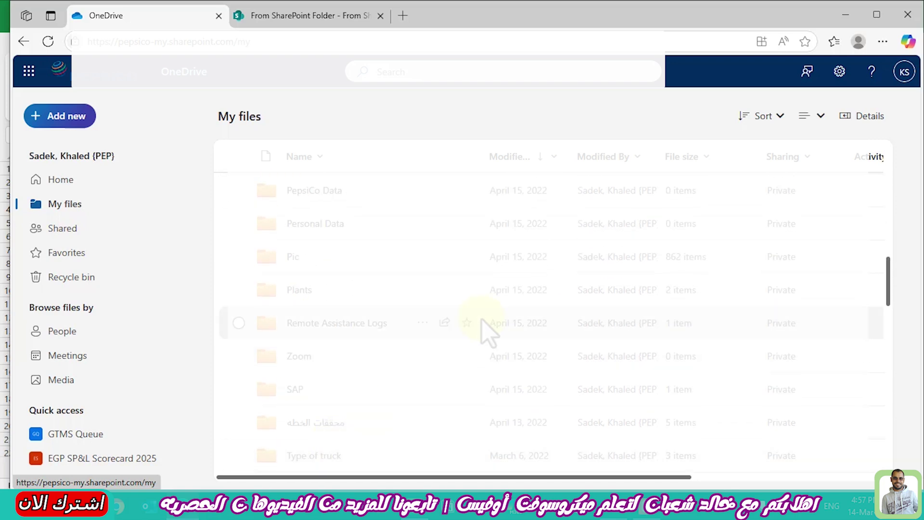
- In Excel, start a Get Data > From File > From SharePoint Folder import, then return to the browser
key("alt+Tab")
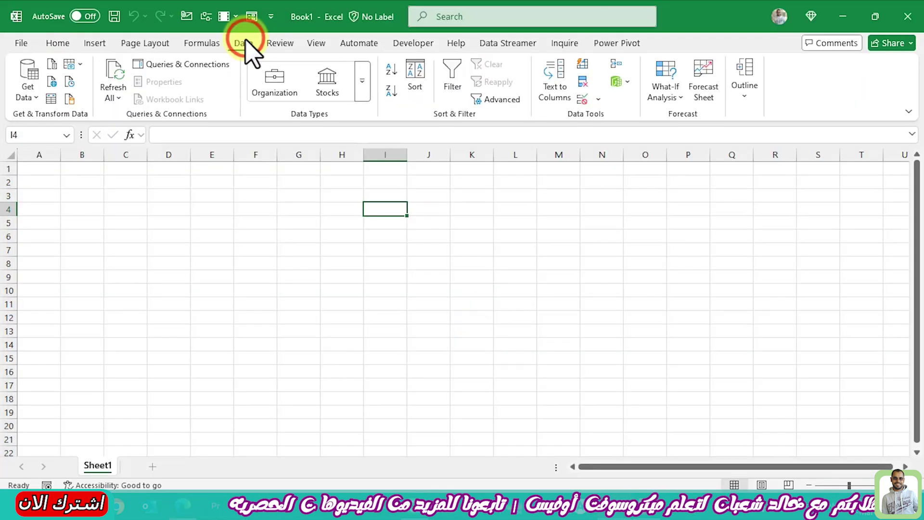
left_click(25, 89)
left_click(119, 114)
left_click(240, 287)
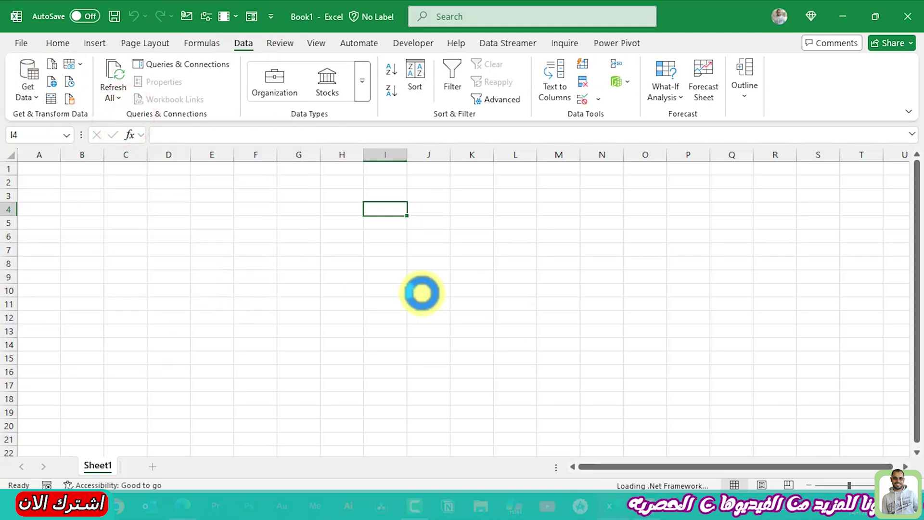
key("alt+Tab")
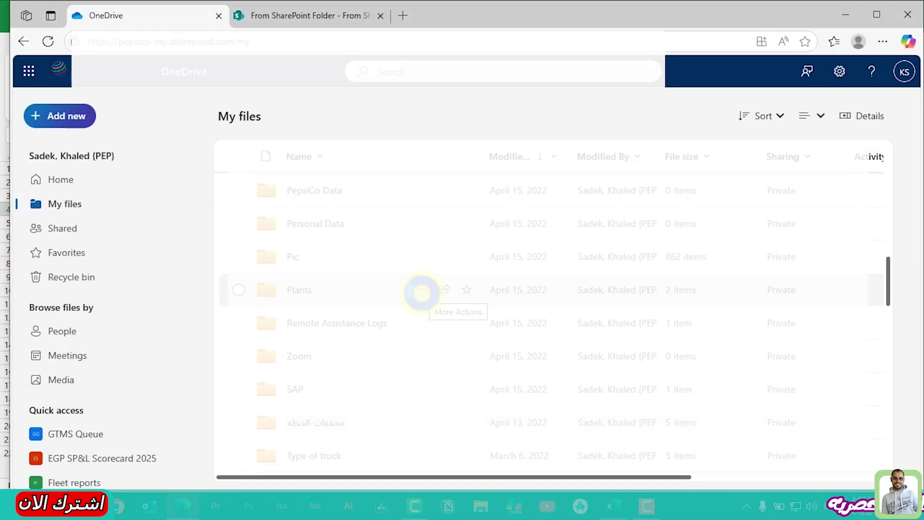
- Copy a link to the From SharePoint Folder library, allowing clipboard access, then return to Excel's prompt
left_click(288, 17)
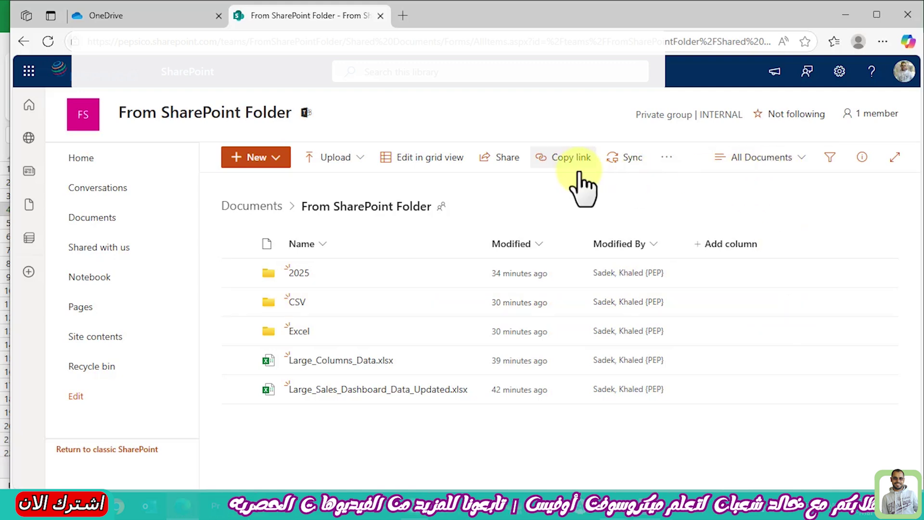
left_click(564, 161)
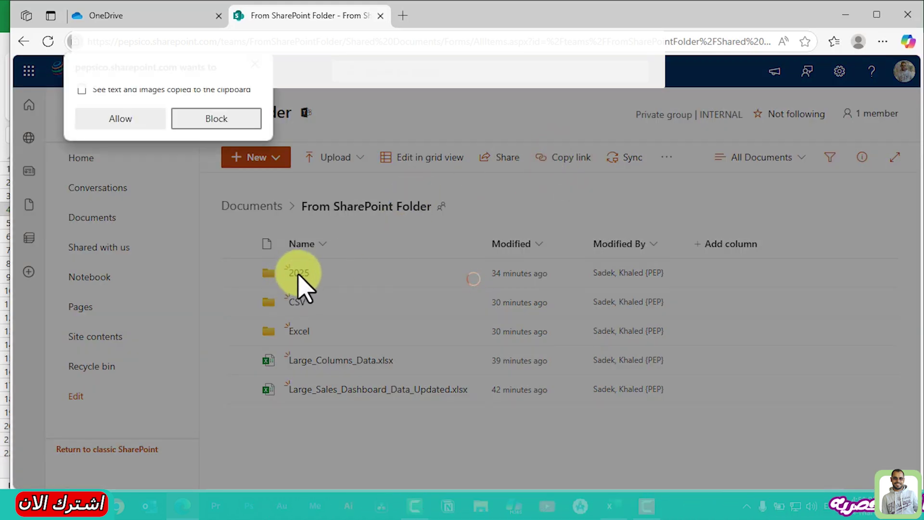
left_click(122, 119)
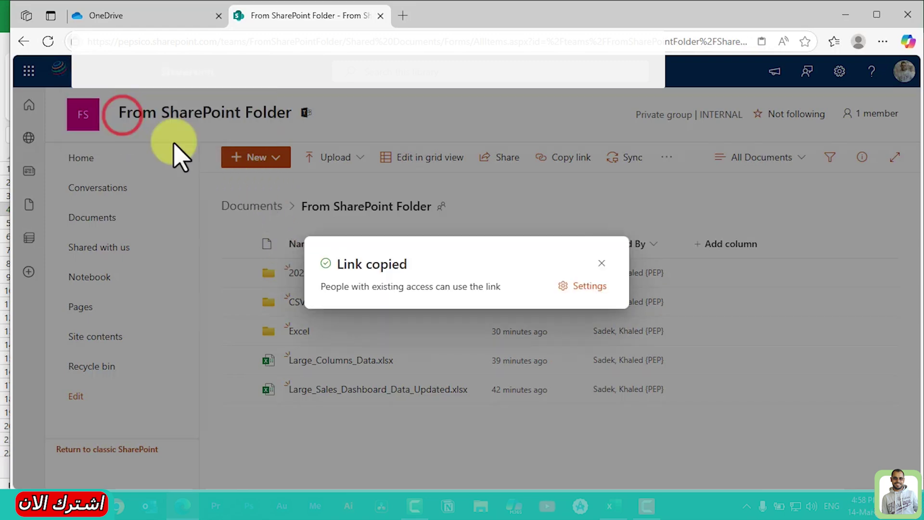
left_click(602, 263)
key("alt+Tab")
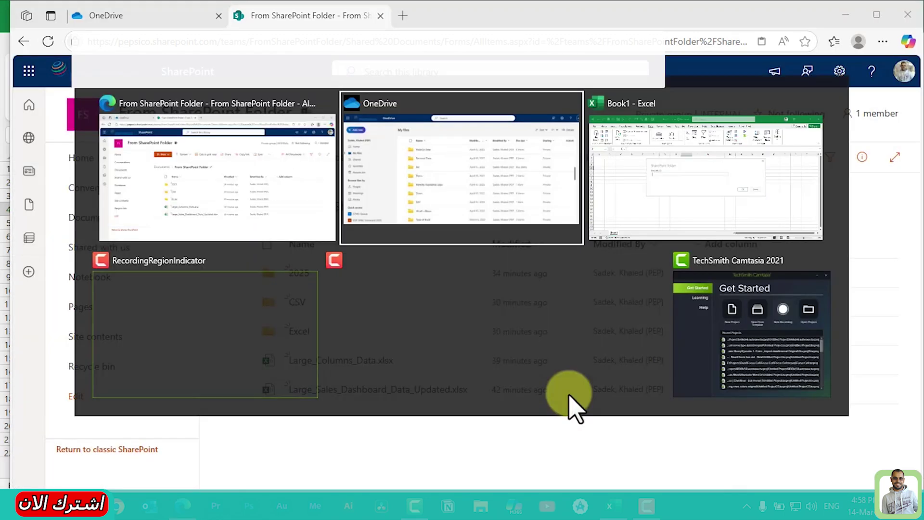
key("alt+Tab")
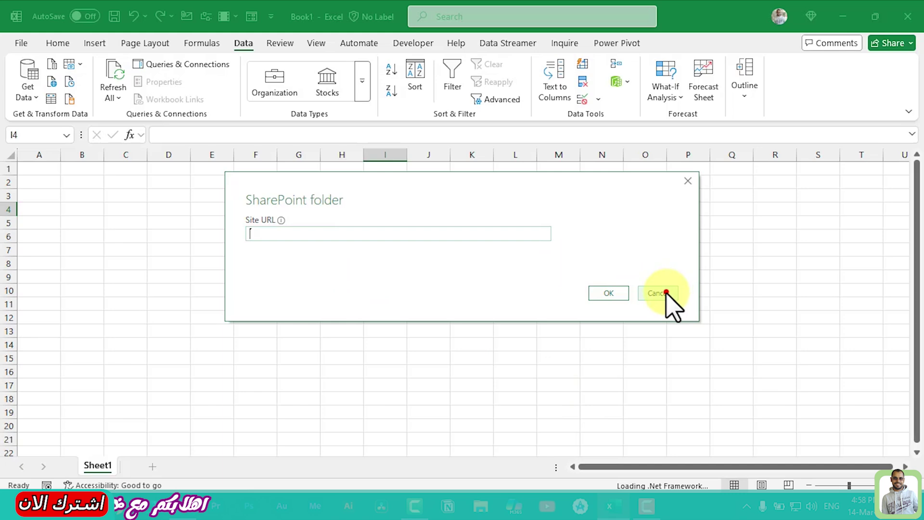
- Restart the From SharePoint Folder import and submit the pasted library link as the Site URL
left_click(661, 293)
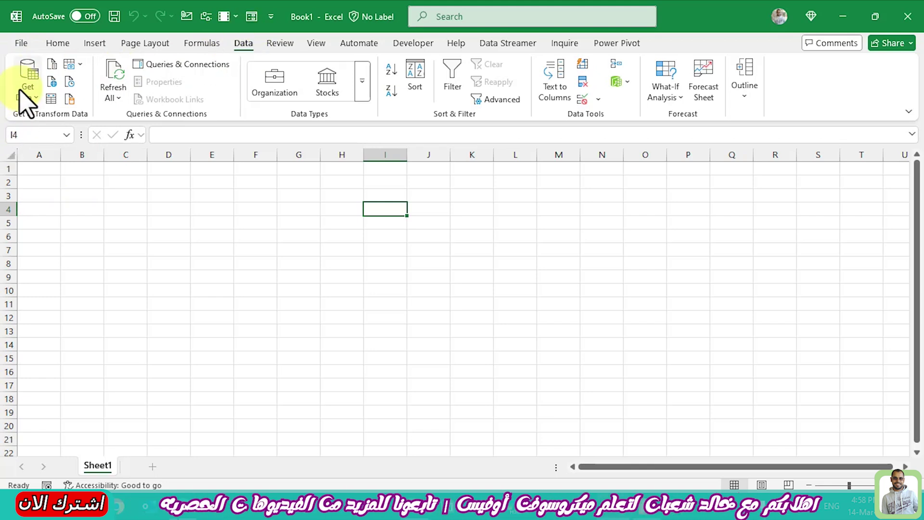
left_click(32, 90)
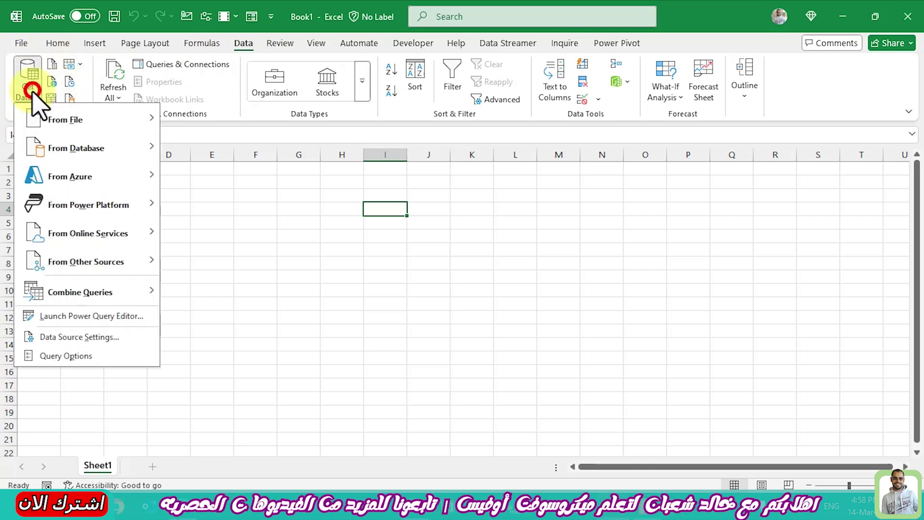
mouse_move(65, 120)
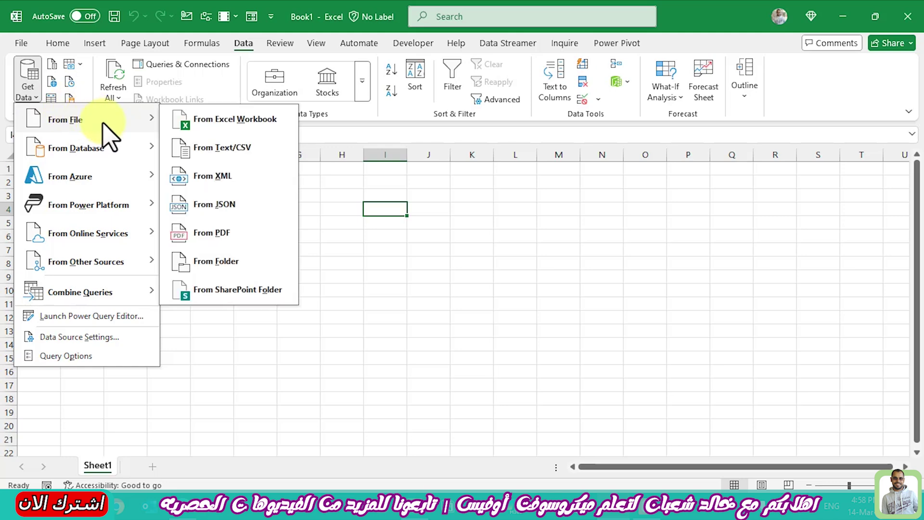
left_click(230, 296)
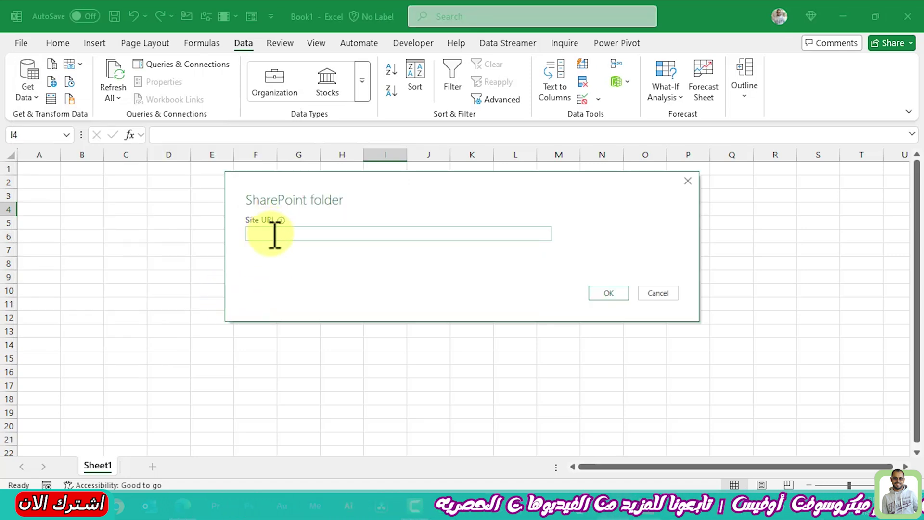
key("ctrl+v")
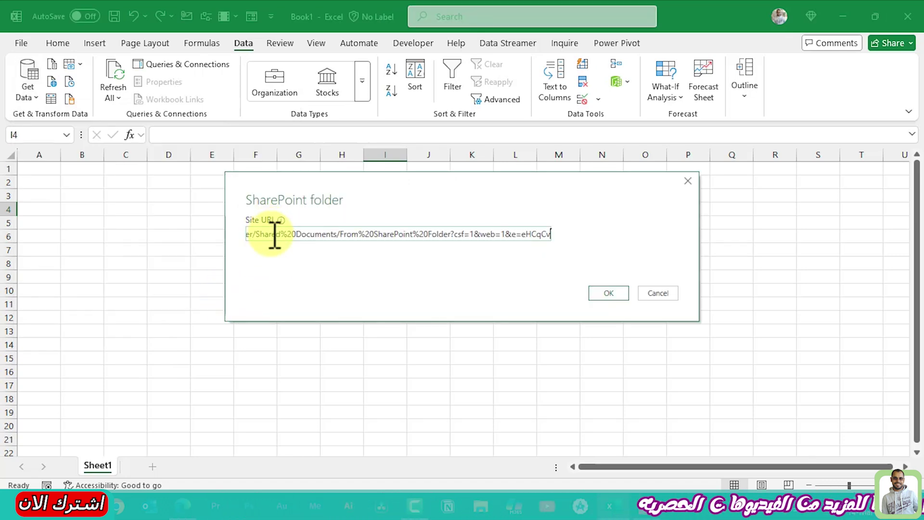
mouse_move(274, 235)
left_mouse_down()
mouse_move(207, 248)
mouse_move(579, 255)
left_mouse_up()
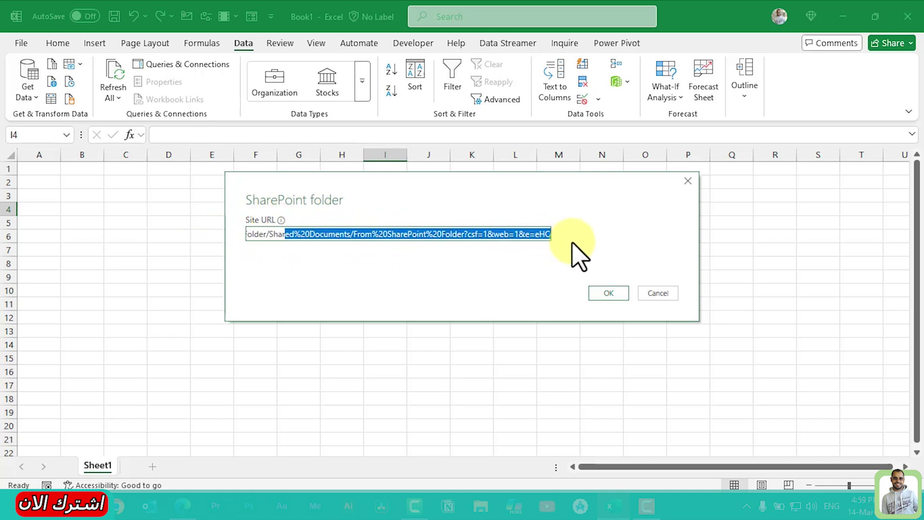
left_click(342, 235)
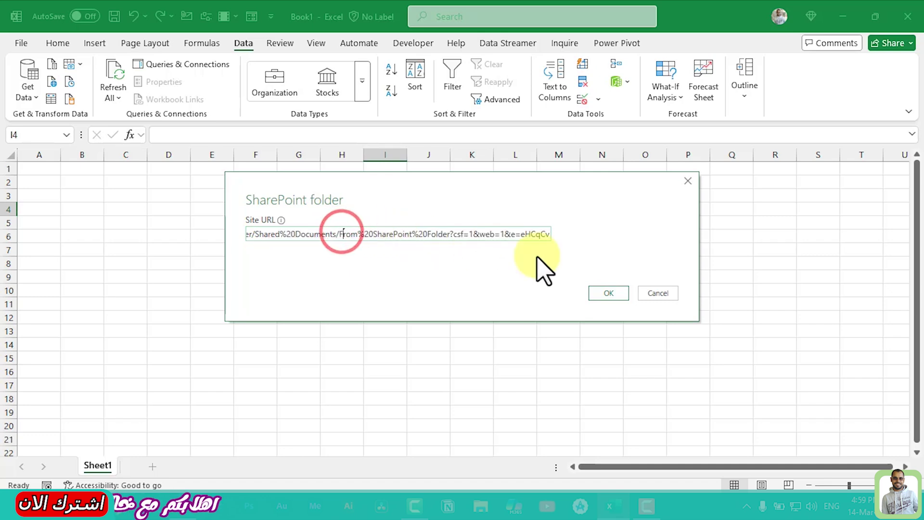
left_click(609, 293)
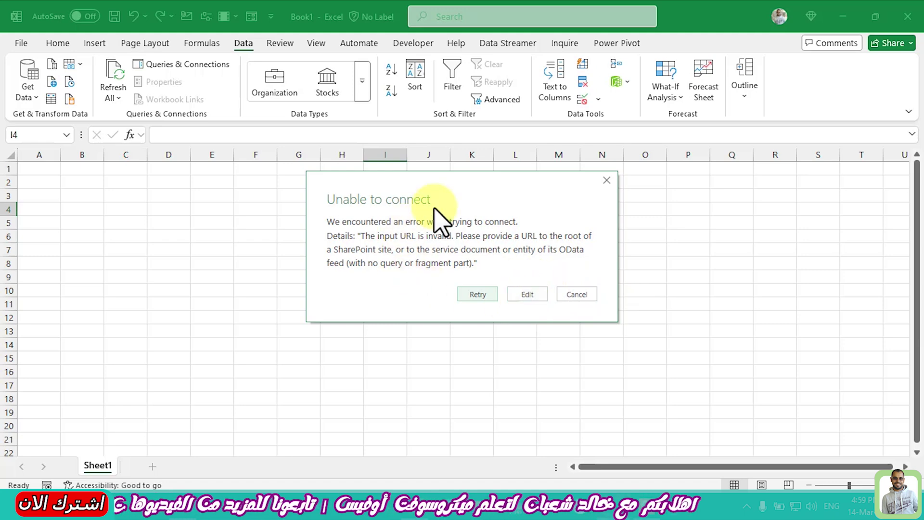
- Go back to editing the Site URL and delete its /Shared Documents tail
left_click(528, 295)
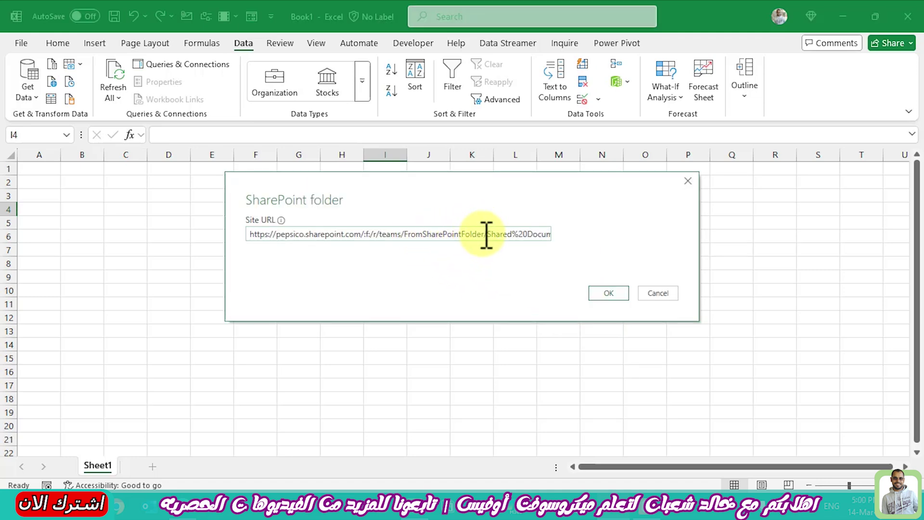
key("alt+Tab")
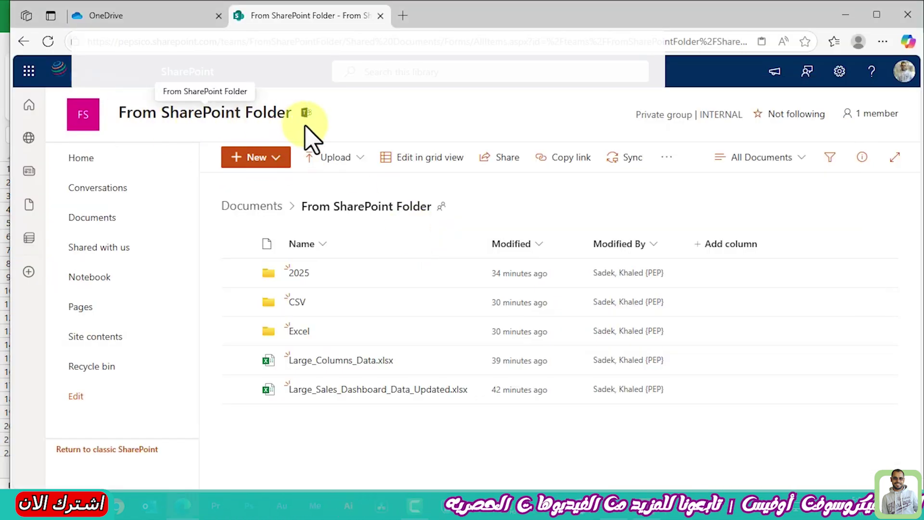
key("alt+Tab")
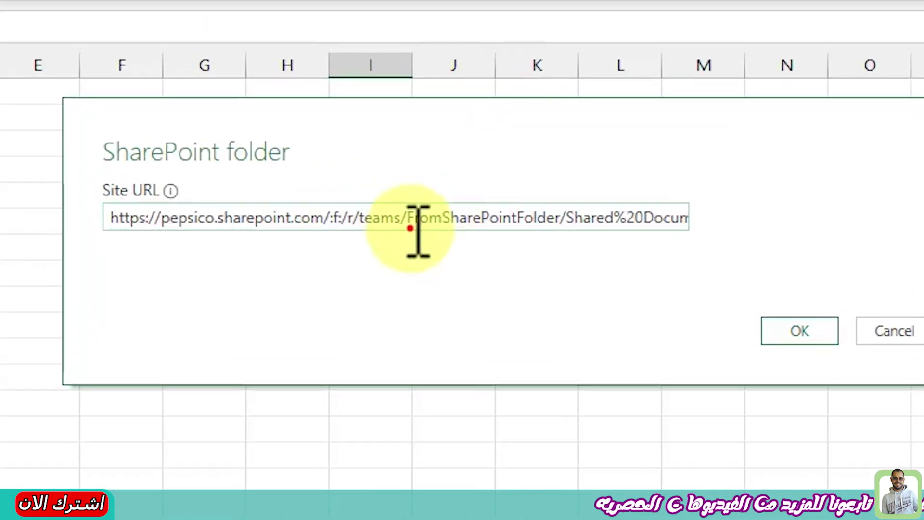
left_click_drag(404, 234, 480, 234)
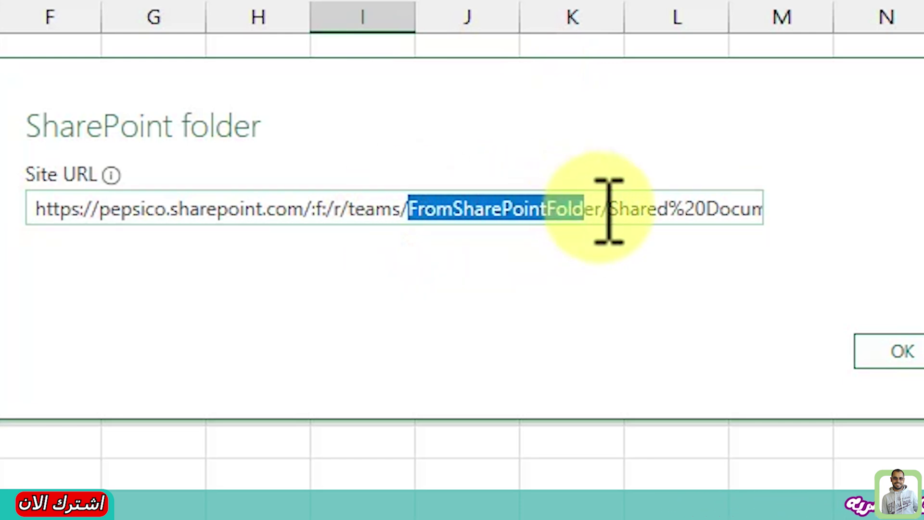
left_click_drag(603, 210, 917, 250)
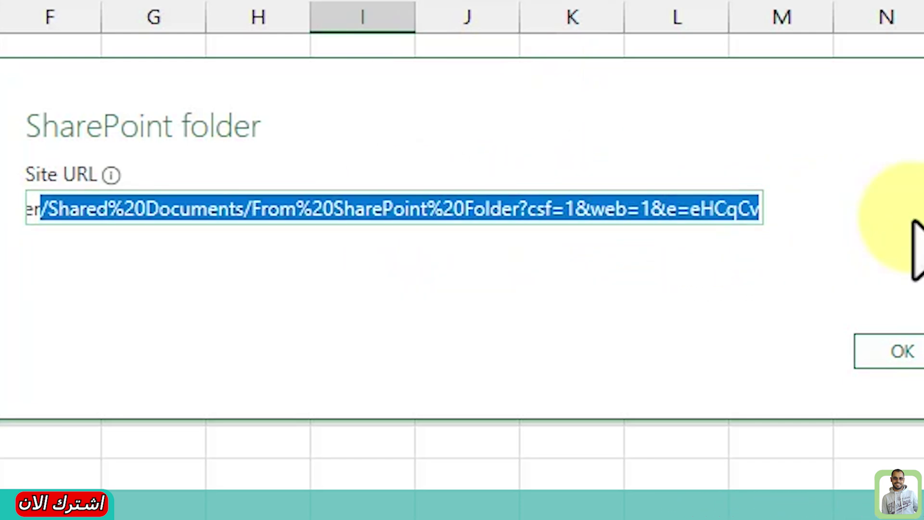
key("Delete")
- Remove the f:/r/ prefix and stray colon, leaving the URL ending /teams/FromSharePointFolder
double_click(342, 210)
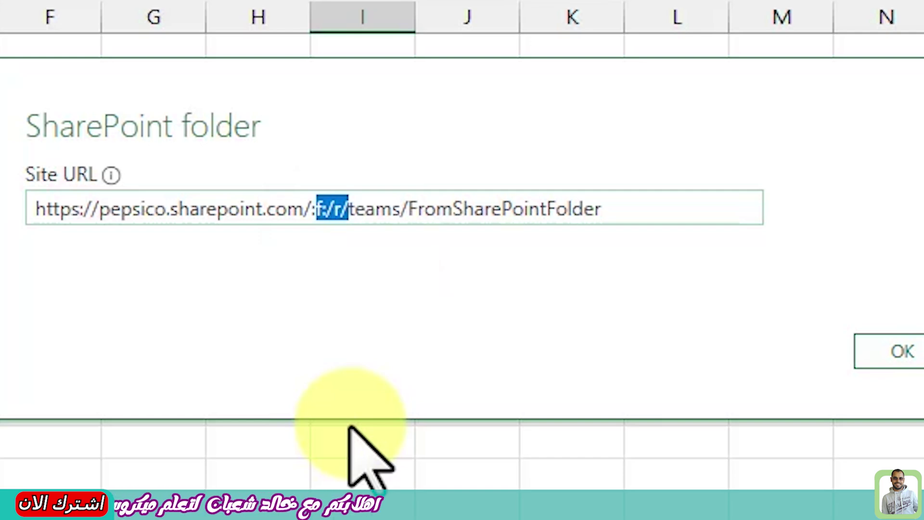
key("Delete")
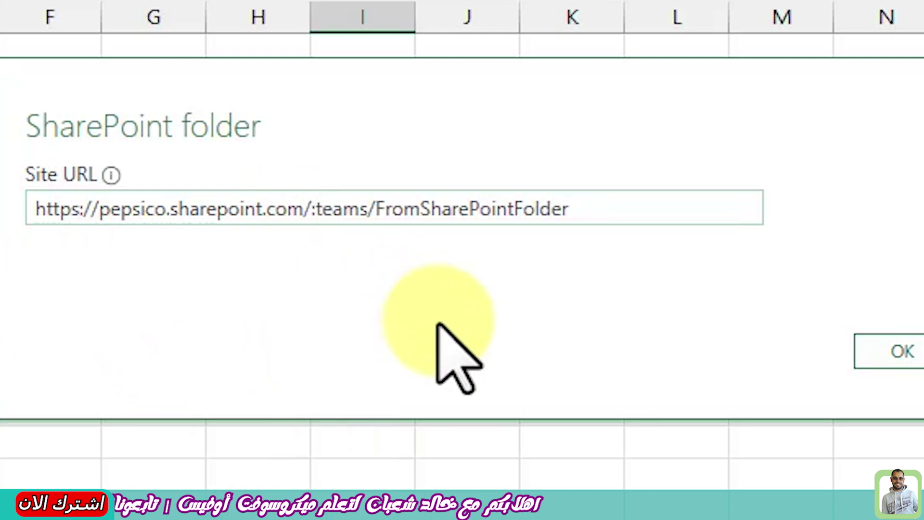
key("BackSpace")
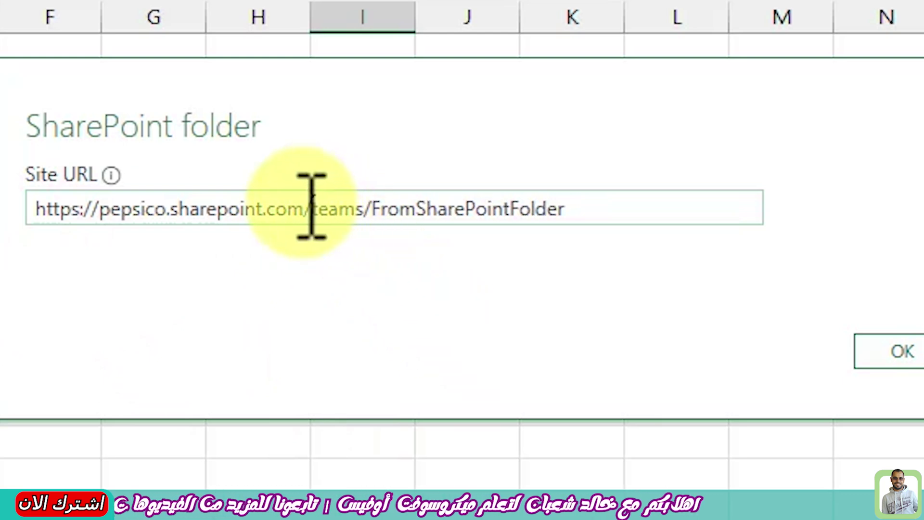
left_click_drag(415, 208, 676, 197)
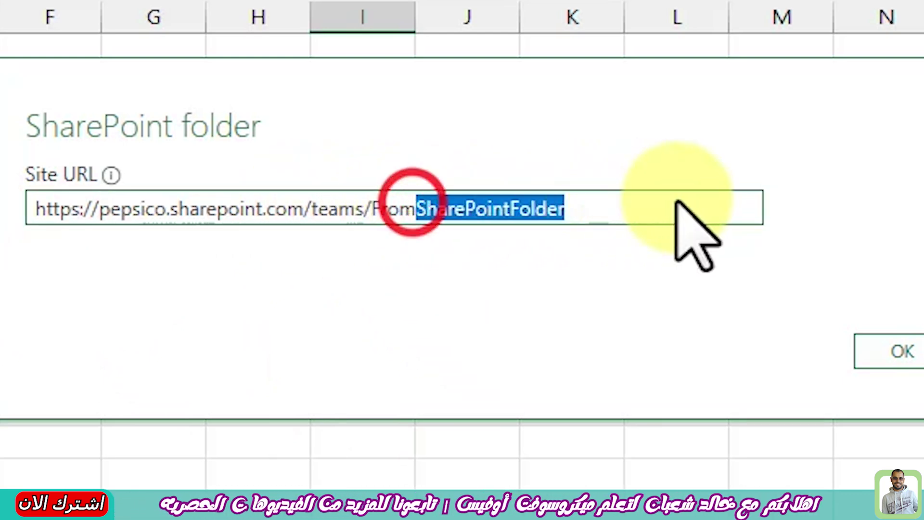
left_click(677, 197)
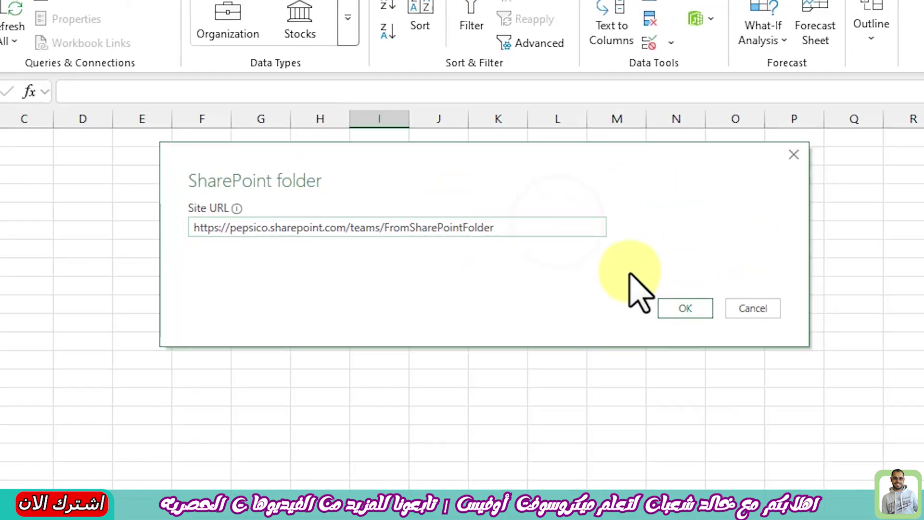
- Connect with the trimmed site URL and load the six-file list into Power Query as Query1
left_click(607, 294)
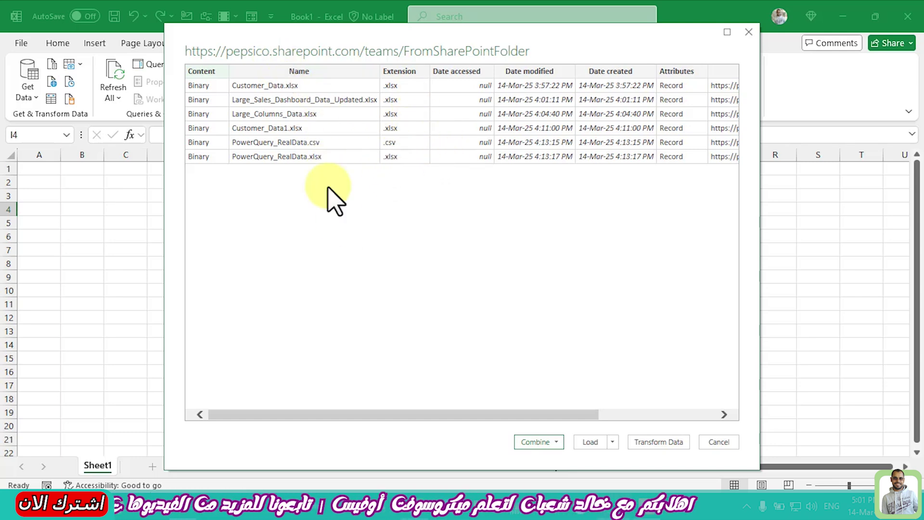
left_click(658, 444)
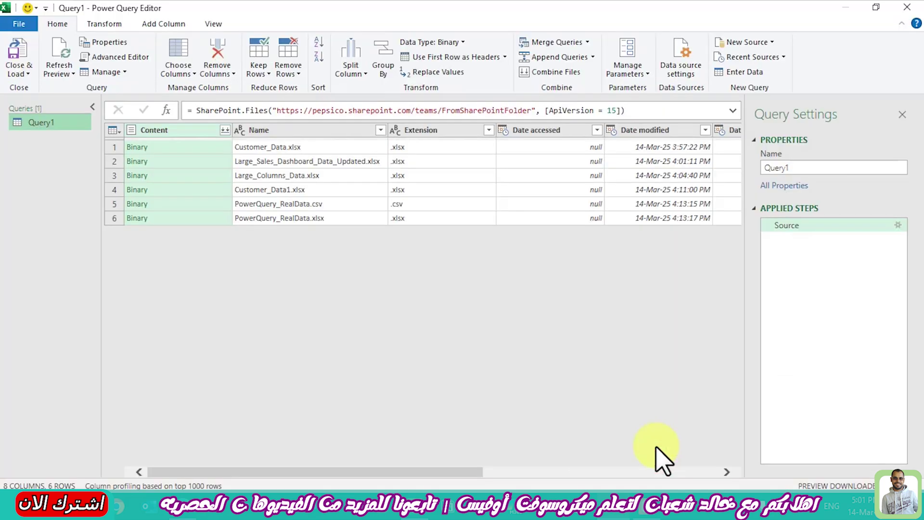
left_click_drag(439, 474, 406, 474)
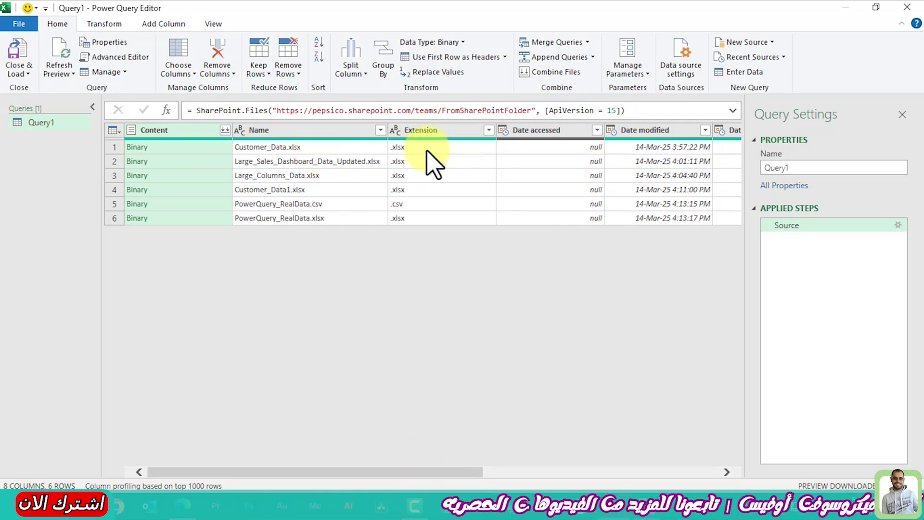
left_click_drag(423, 472, 577, 476)
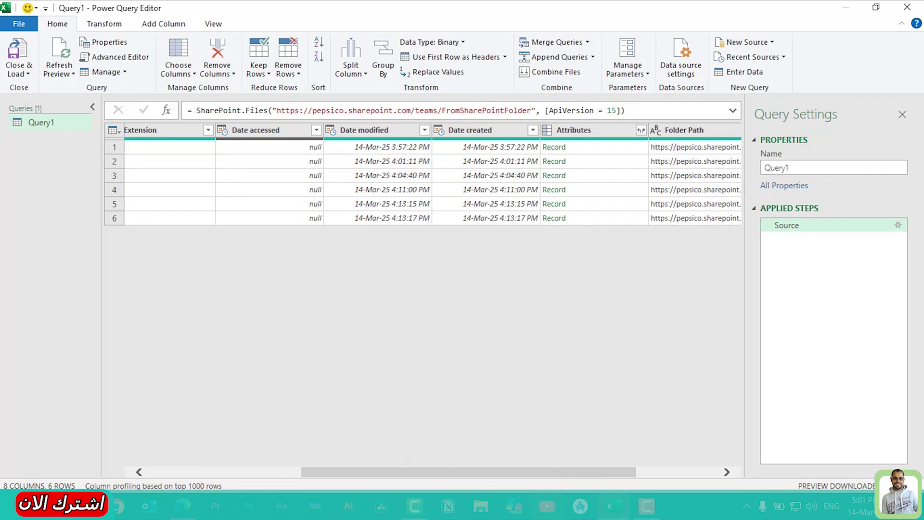
left_click_drag(529, 474, 611, 475)
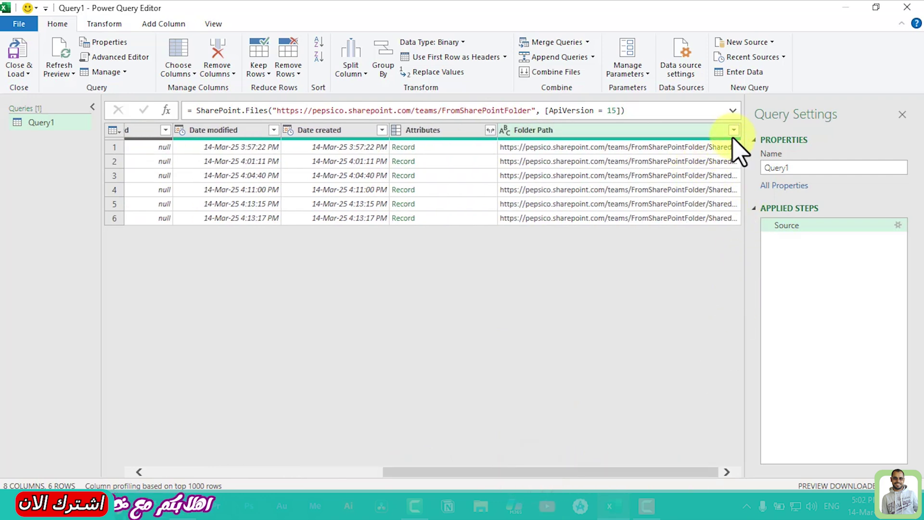
left_click(744, 124)
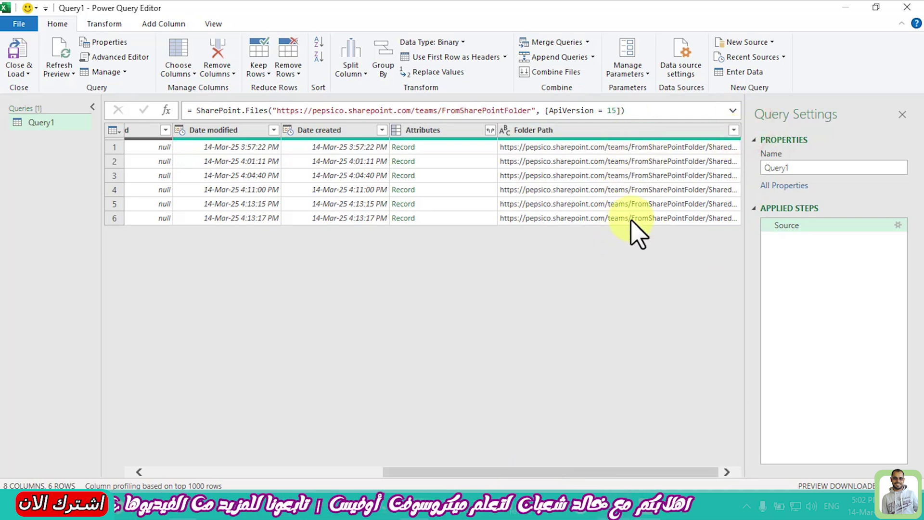
left_click(698, 131)
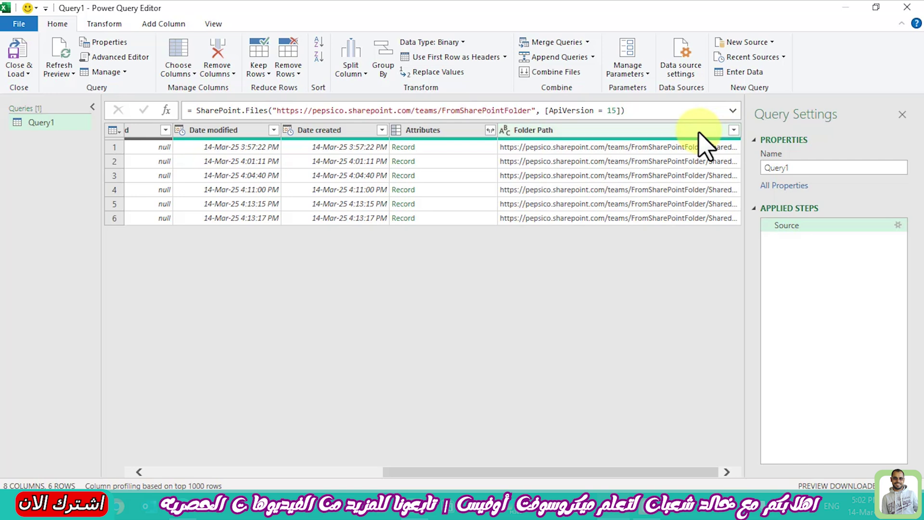
- Move Folder Path to the beginning, widen it to show full paths, then move it to the end
right_click(699, 132)
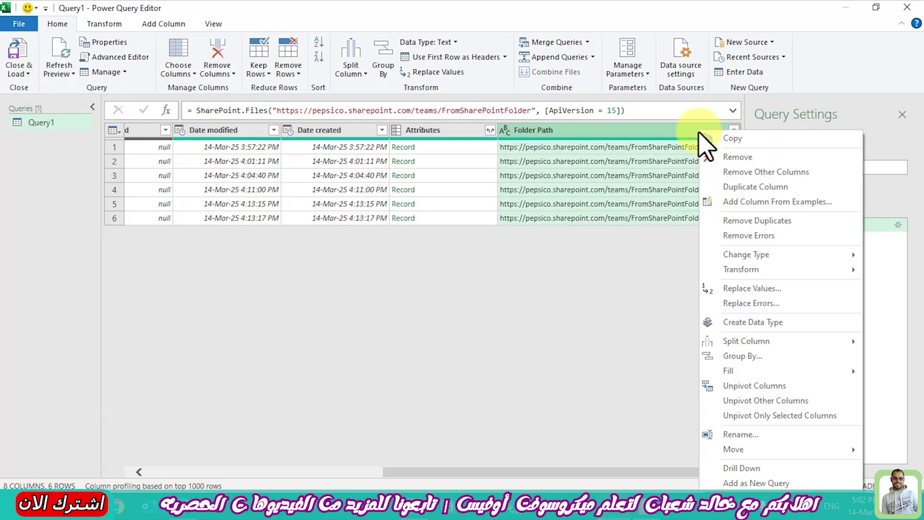
left_click(740, 449)
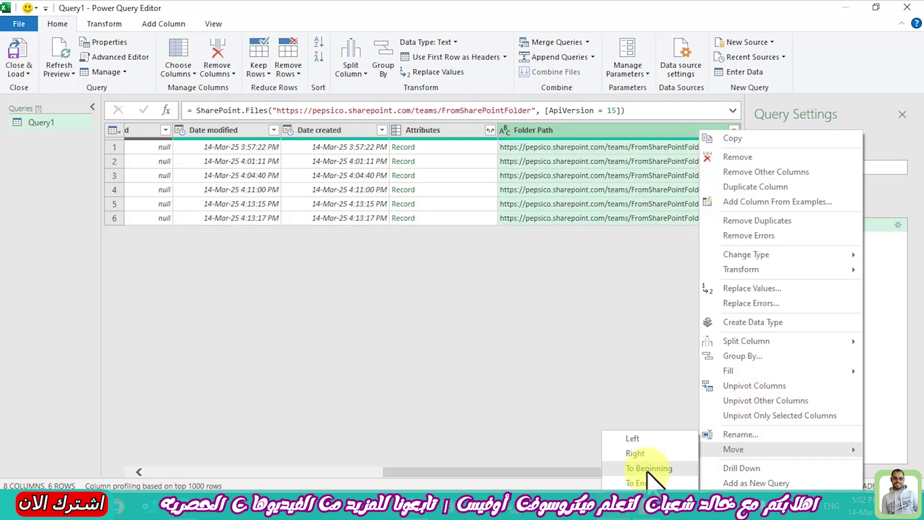
left_click(647, 469)
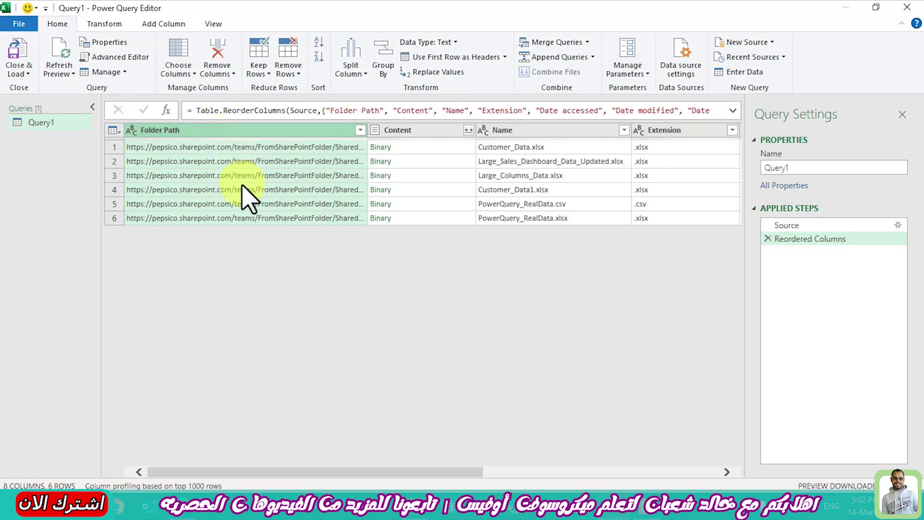
left_click_drag(367, 131, 610, 149)
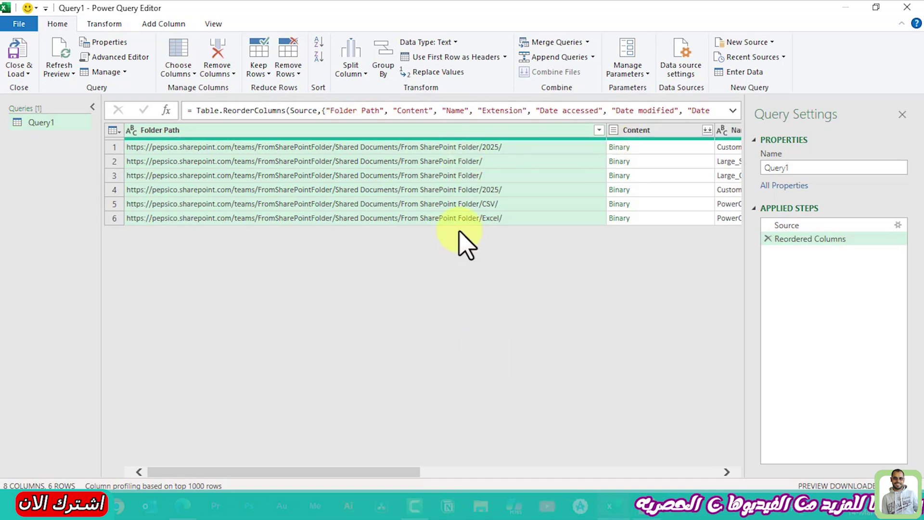
right_click(431, 144)
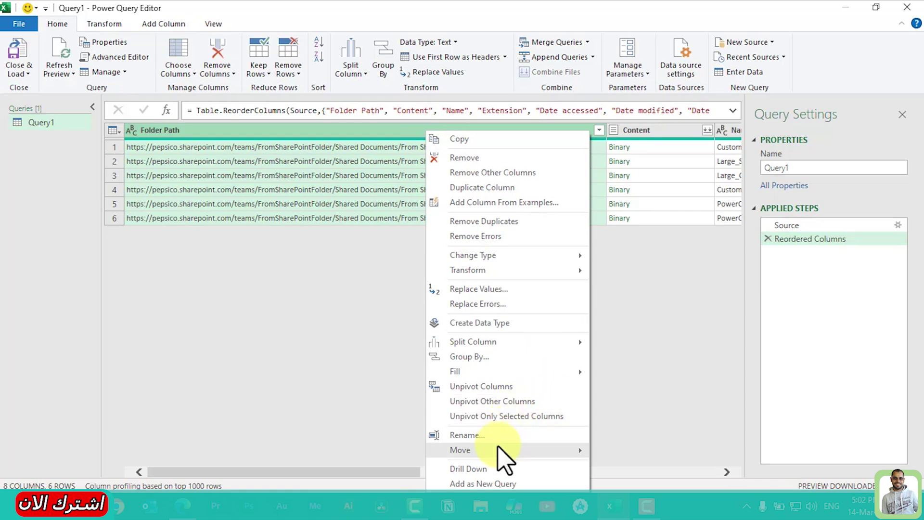
mouse_move(476, 450)
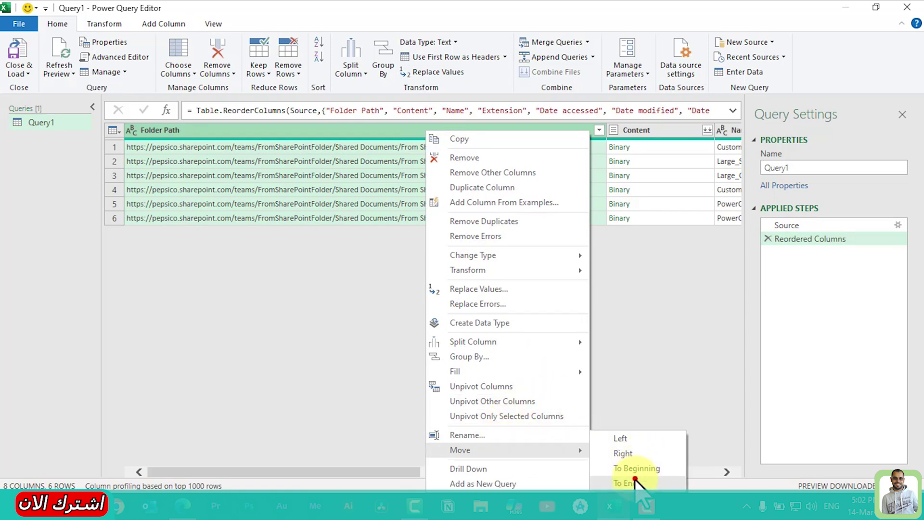
left_click(634, 478)
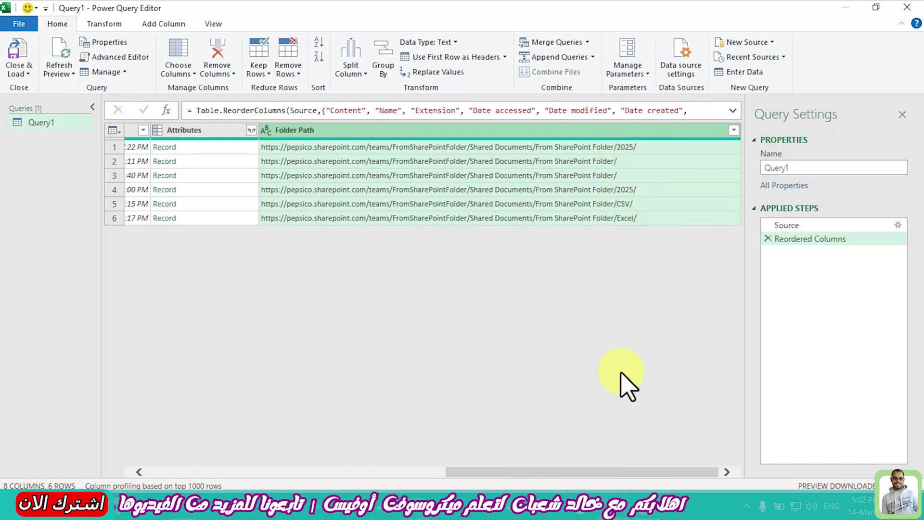
key("alt+Tab")
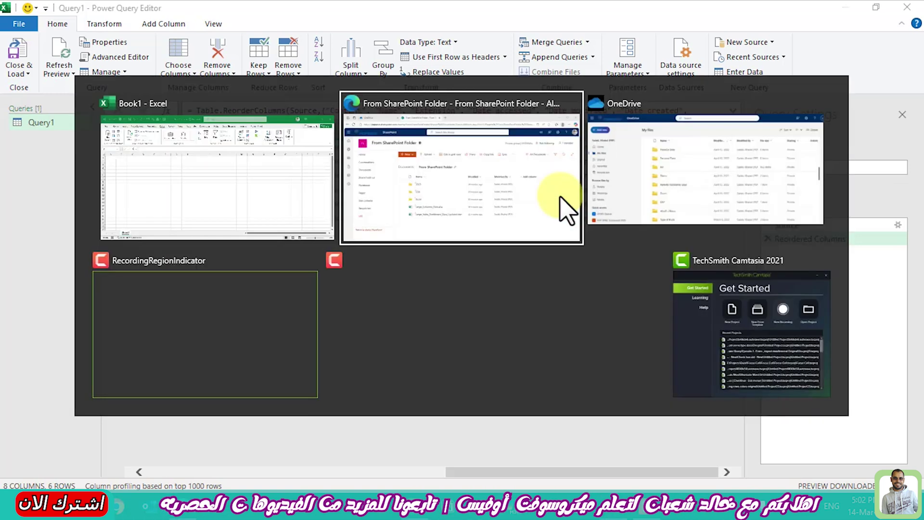
- Open the 2025 folder in SharePoint to see Customer_Data.xlsx and Customer_Data1.xlsx, then return to Power Query
left_click(566, 208)
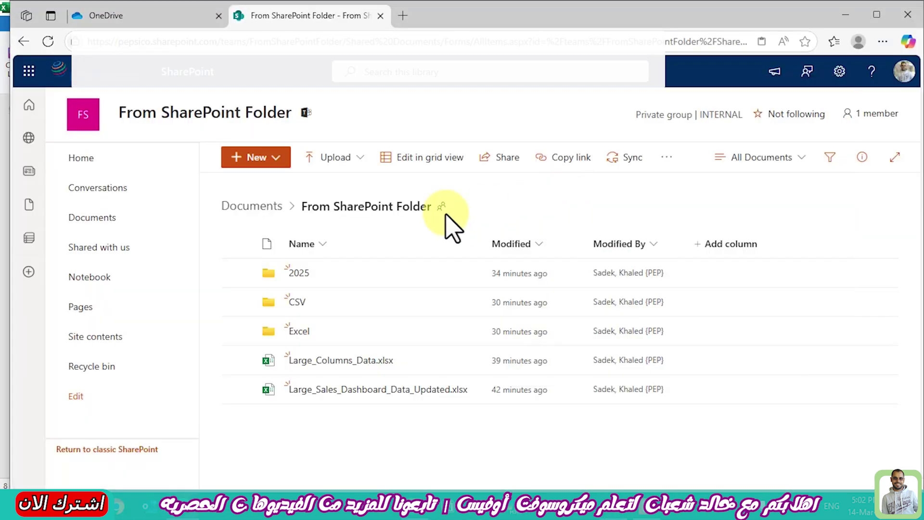
left_click(298, 273)
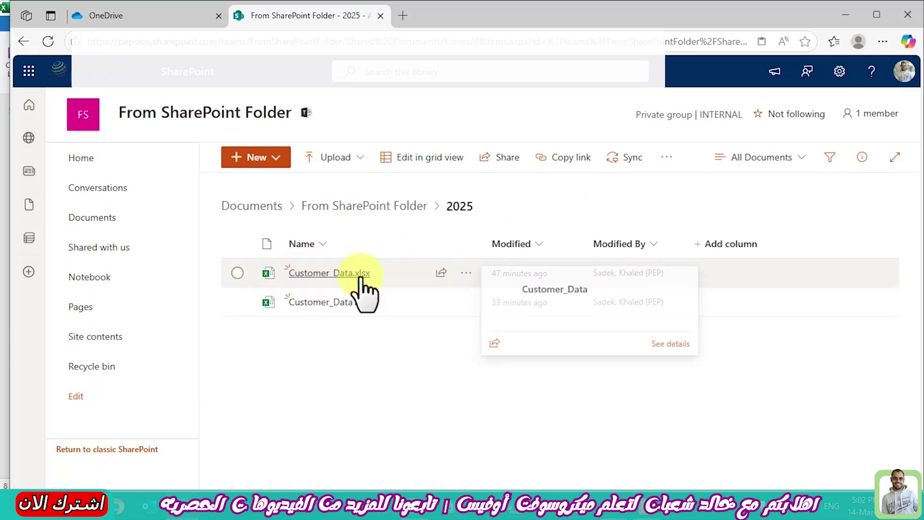
key("alt+Tab")
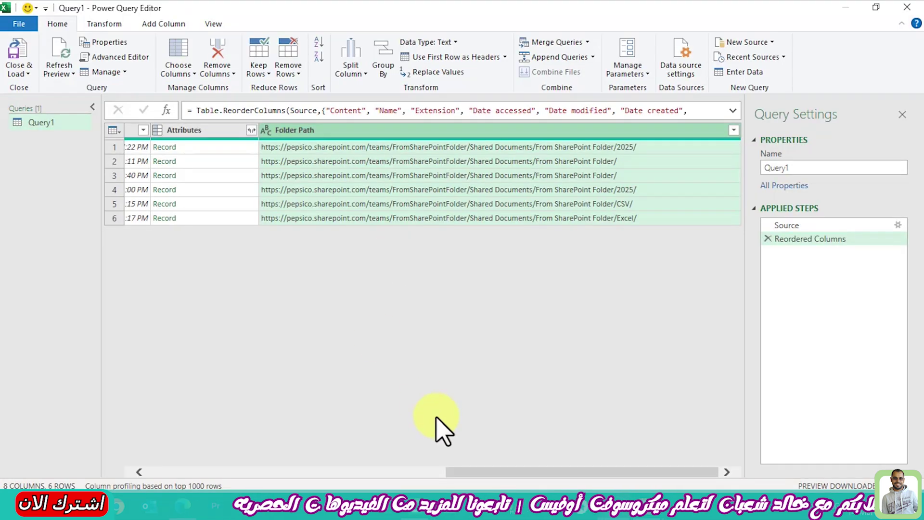
left_click_drag(504, 473, 180, 469)
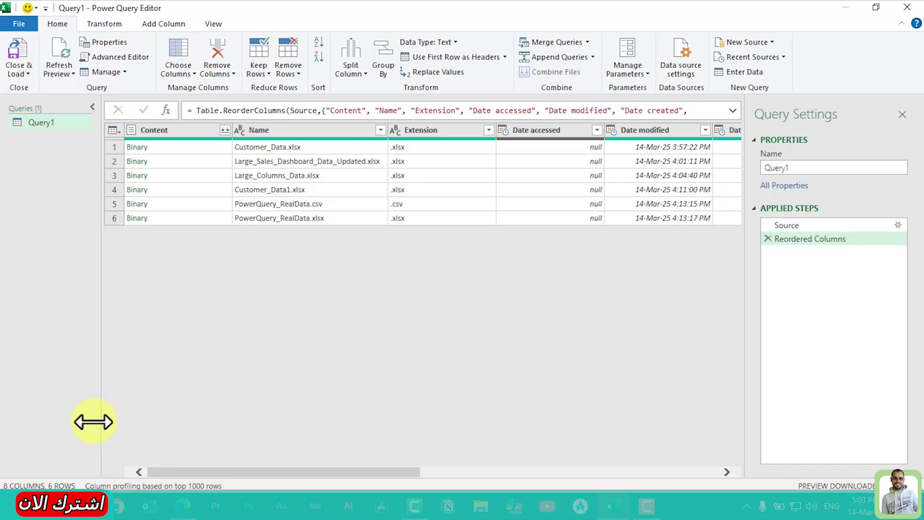
left_click(259, 206)
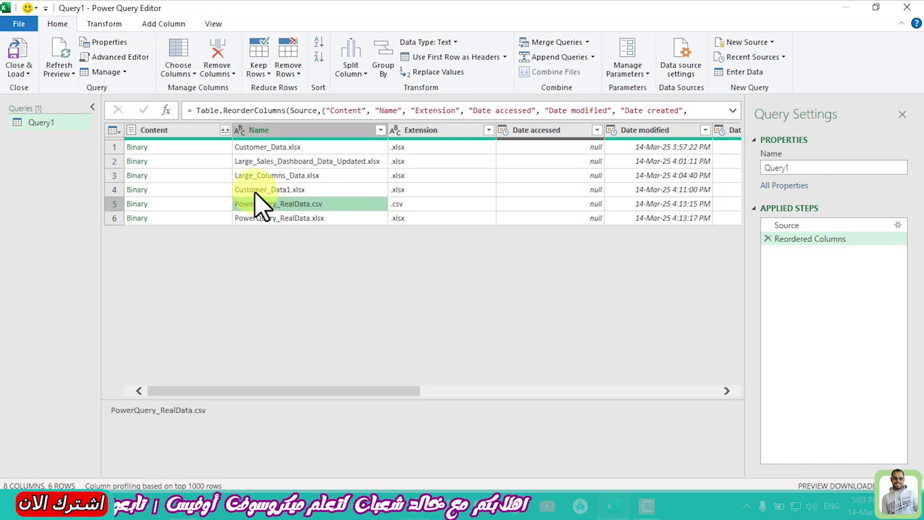
left_click(255, 190)
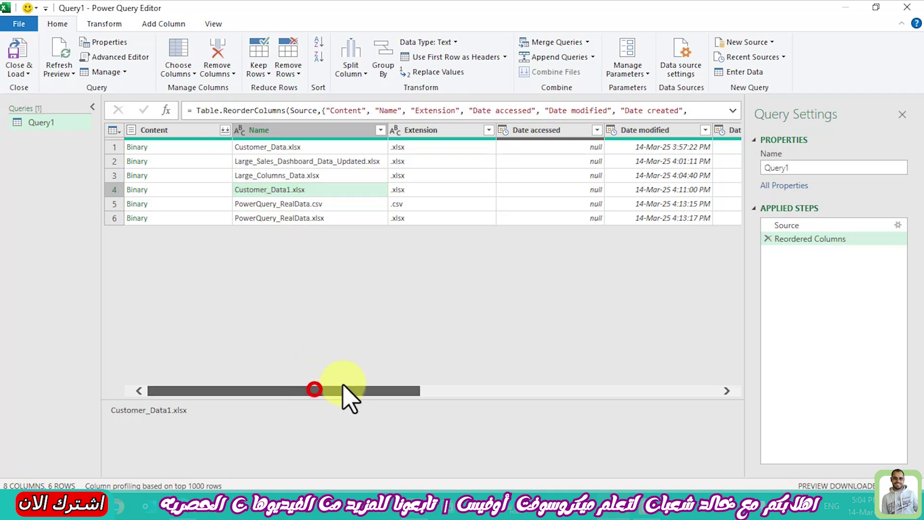
left_click_drag(315, 391, 691, 413)
key("alt+Tab")
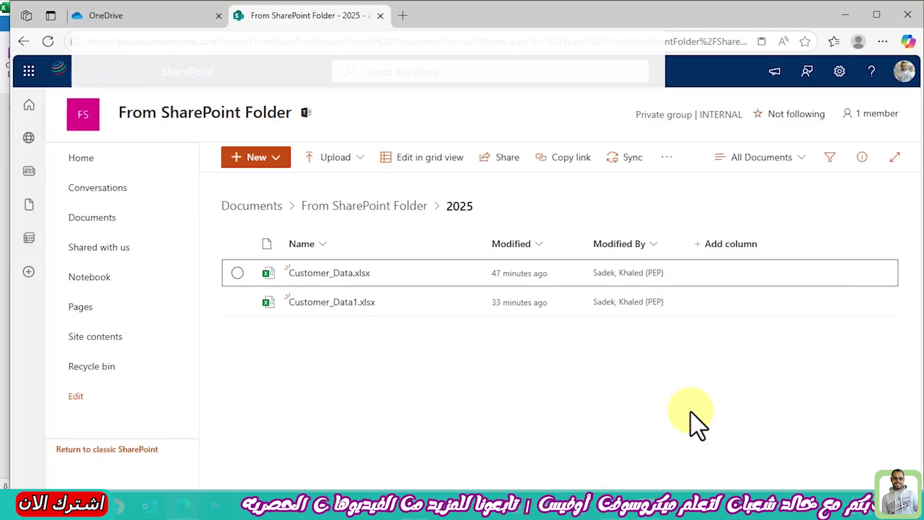
key("alt+Tab")
left_click(426, 391)
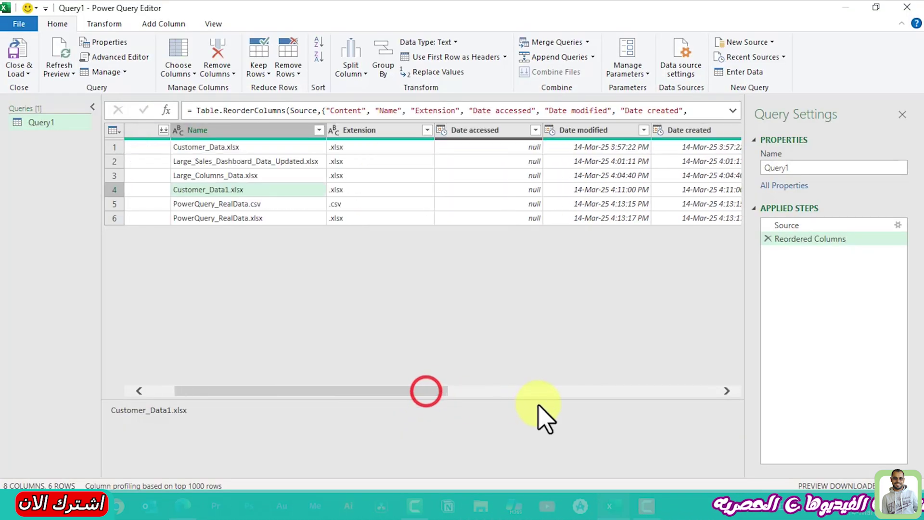
left_click(577, 394)
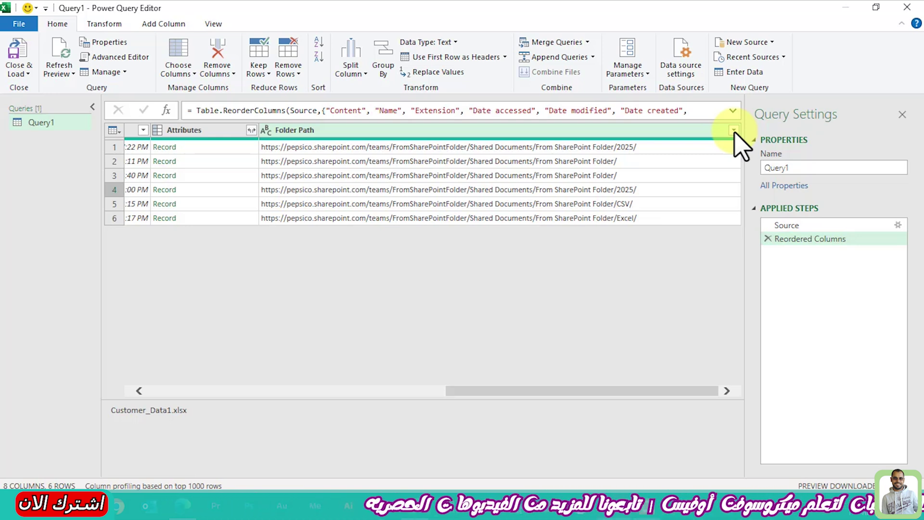
left_click(733, 131)
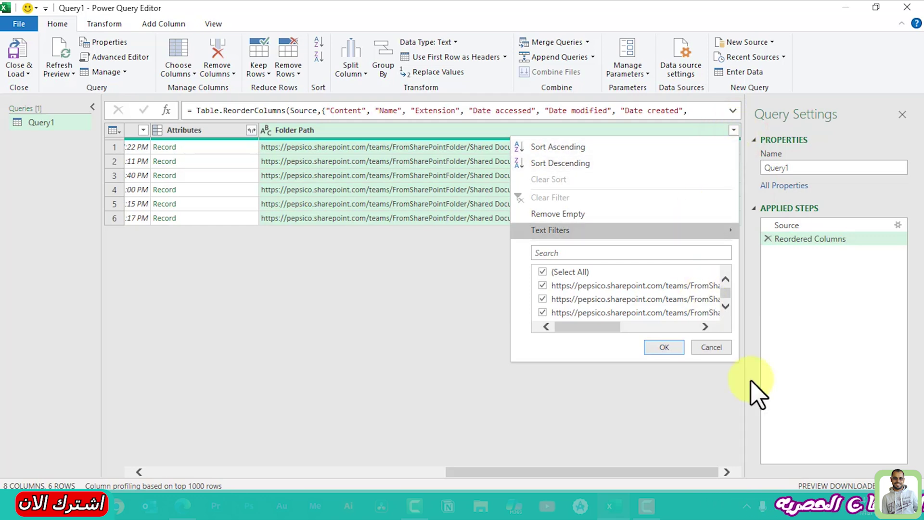
- Open a Text Filters > Contains filter on Folder Path in the Filter Rows dialog
left_click_drag(599, 326, 720, 326)
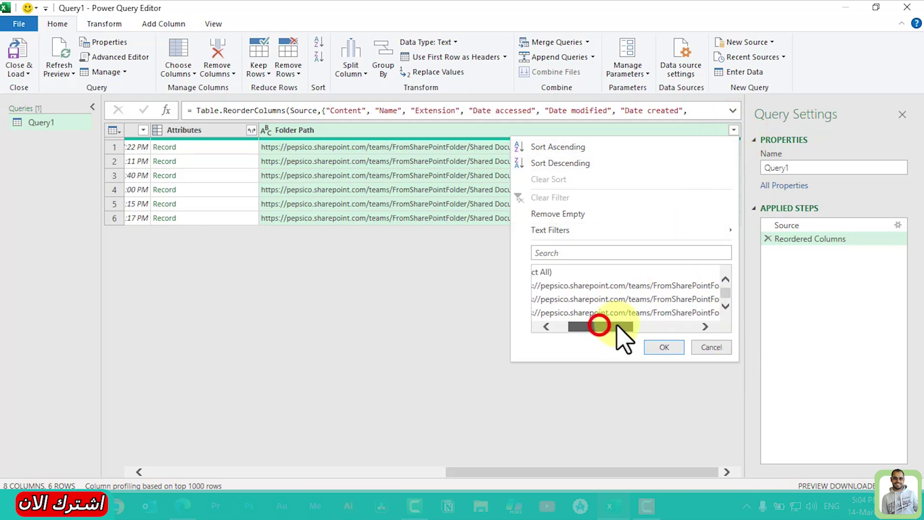
left_click(703, 326)
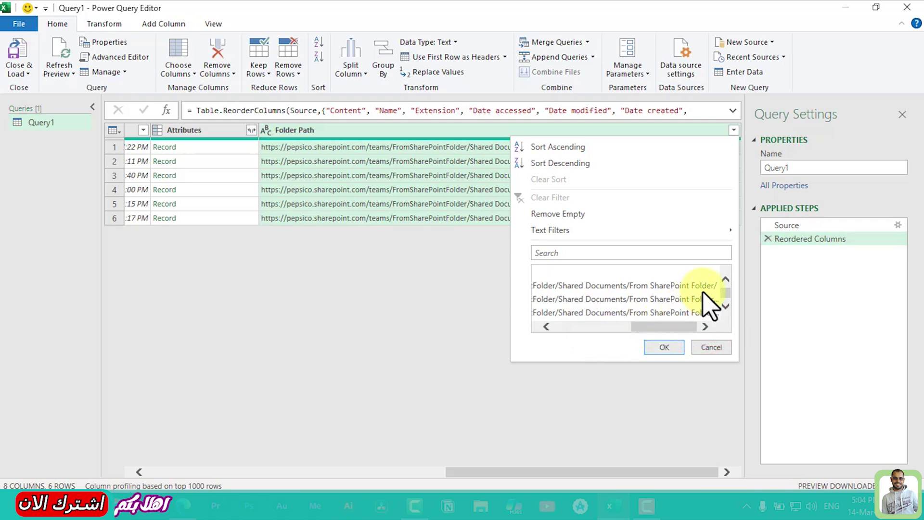
left_click(674, 326)
mouse_move(674, 326)
left_mouse_down()
mouse_move(556, 330)
mouse_move(712, 330)
left_mouse_up()
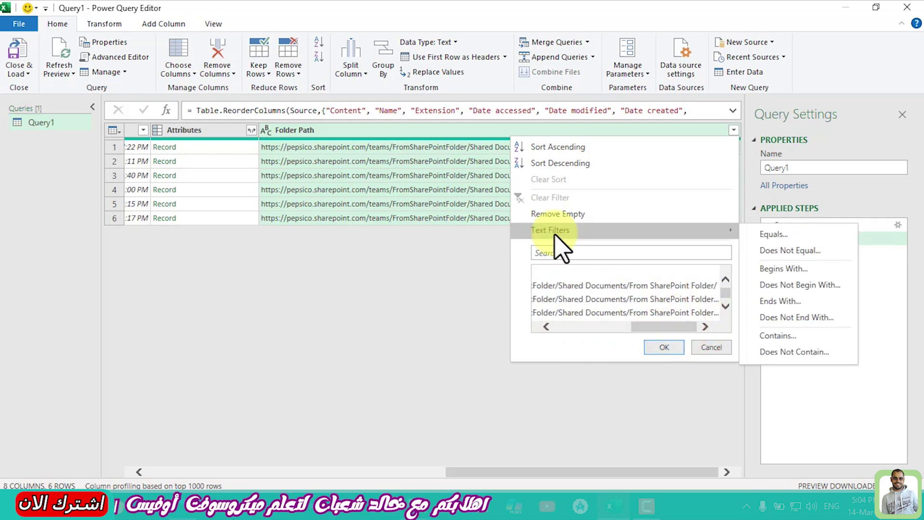
left_click(707, 230)
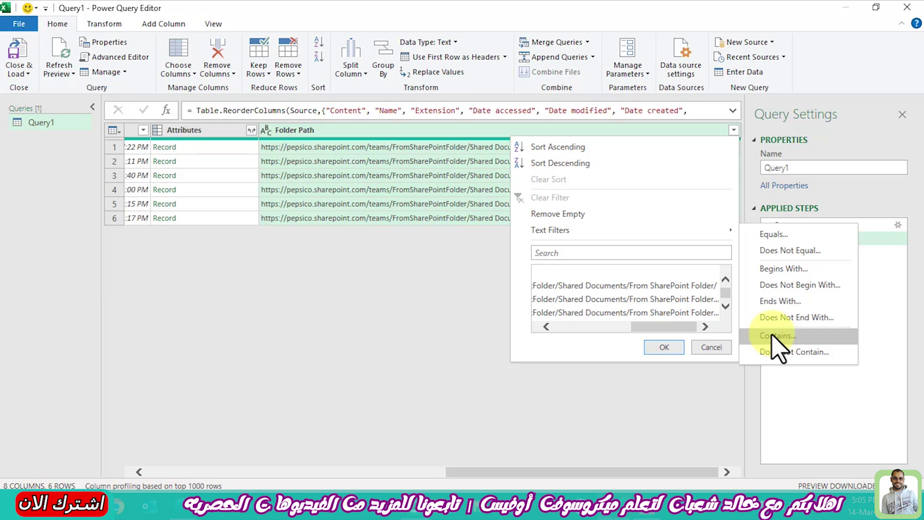
left_click(774, 335)
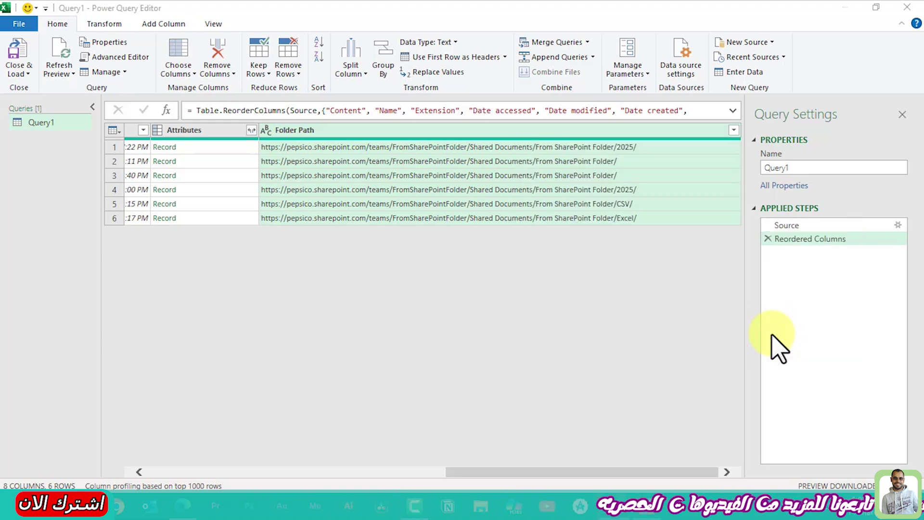
key("alt+Tab")
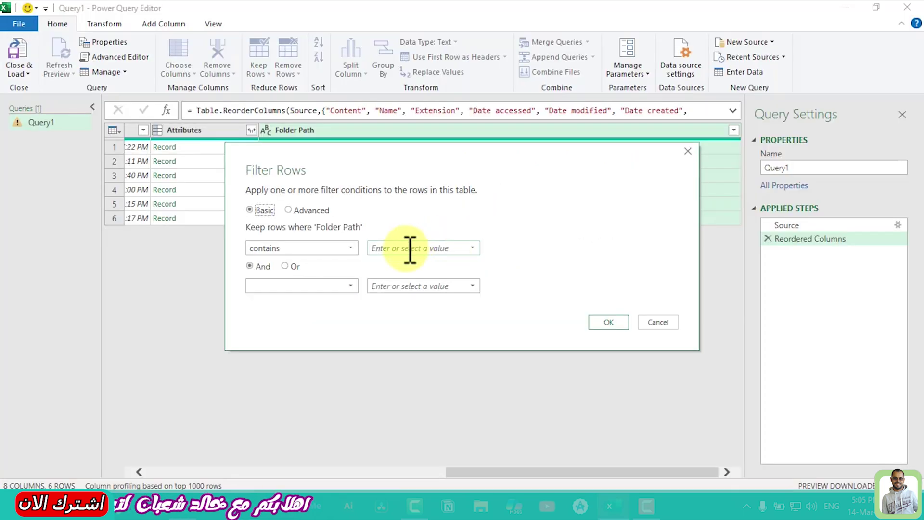
left_click(408, 248)
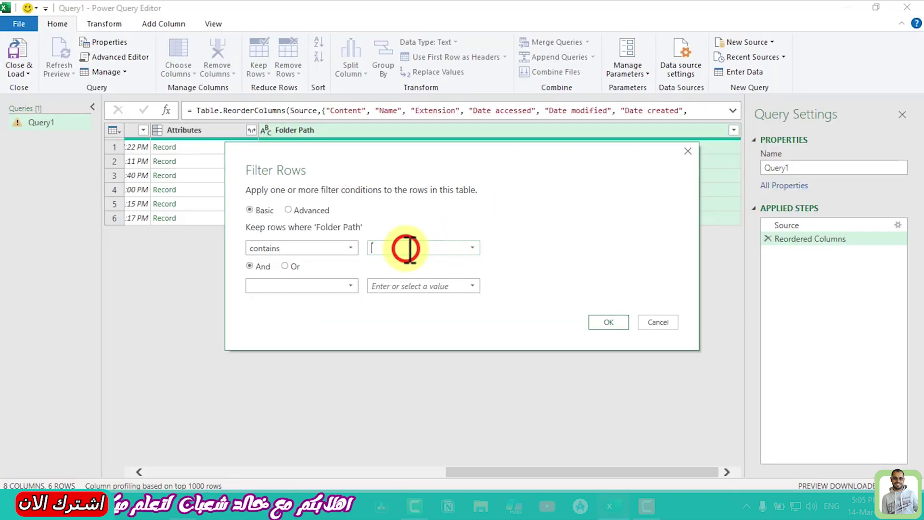
- Filter Folder Path to rows containing '2025', leaving Customer_Data.xlsx and Customer_Data1.xlsx
type("2025")
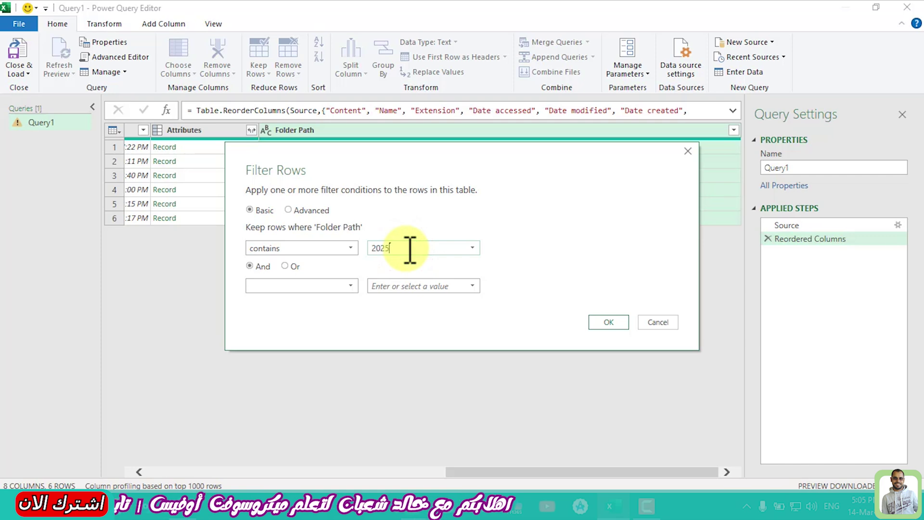
left_click(603, 325)
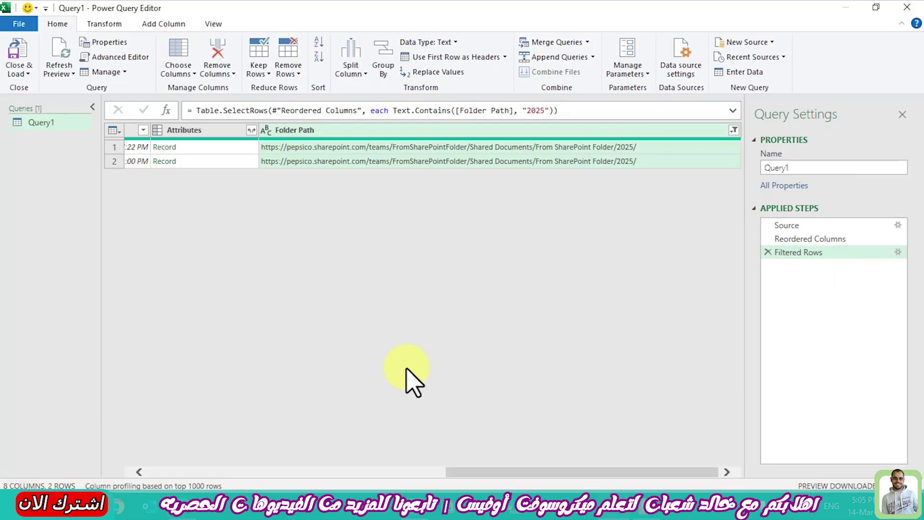
left_click_drag(462, 474, 135, 464)
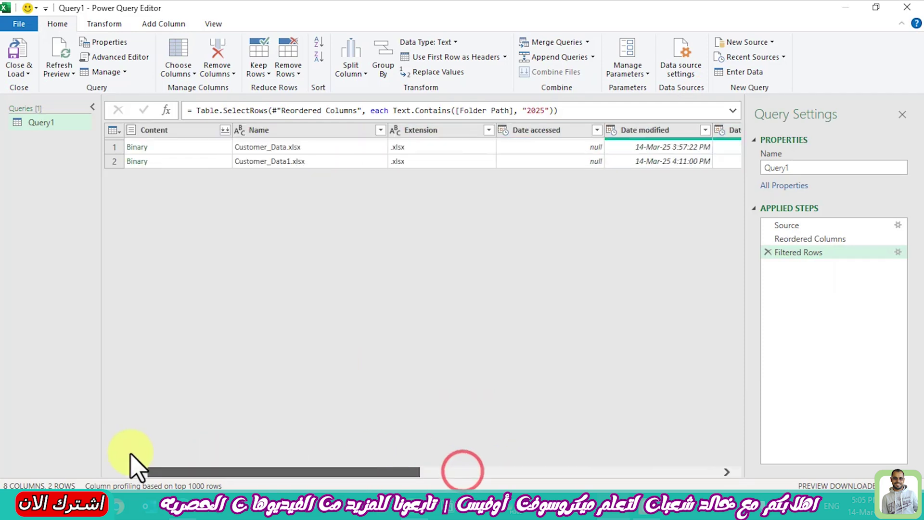